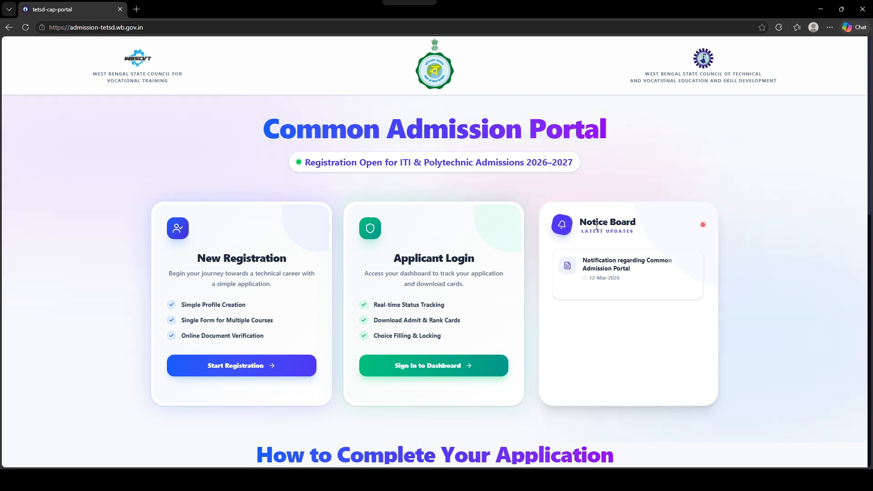
# Download the Notification regarding Common Admission Portal from the Notice Board and open the PDF
pyautogui.moveTo(635, 269)
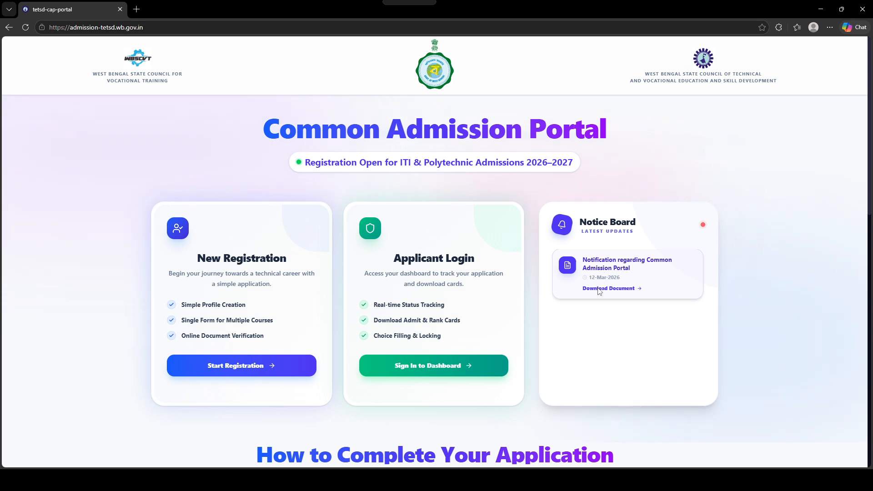
pyautogui.click(600, 288)
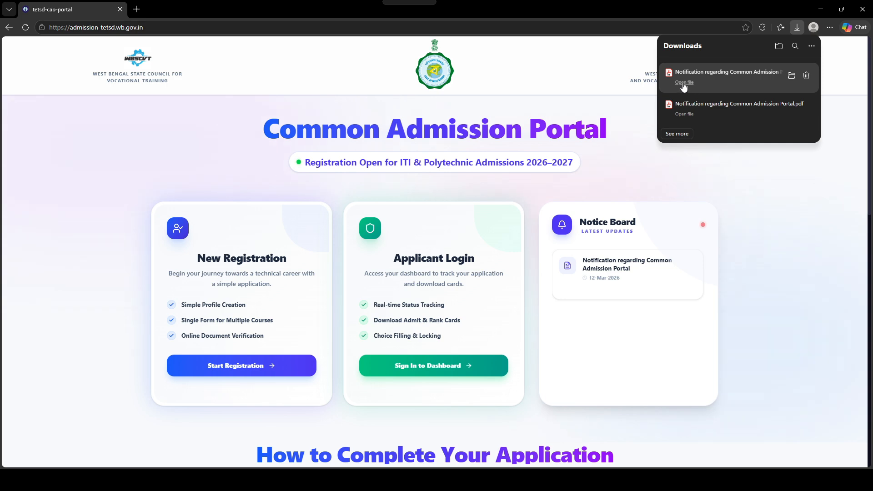
pyautogui.click(683, 83)
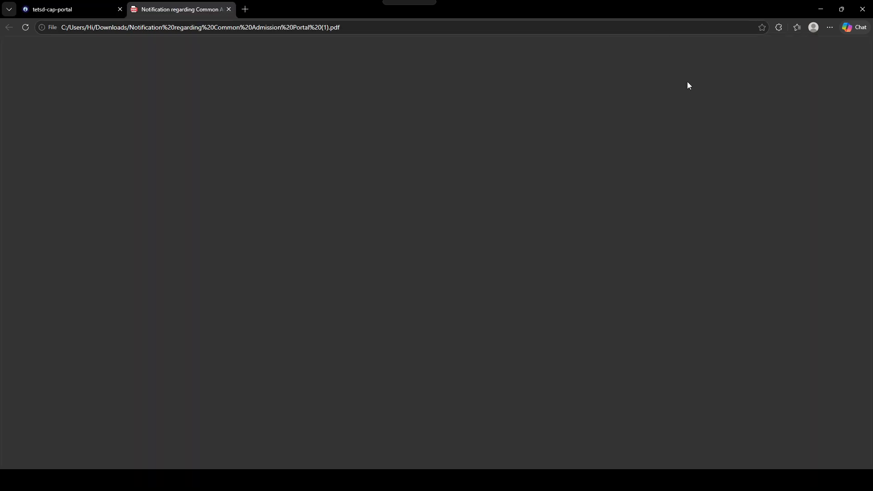
# Examine the notification's enrolment guidelines and the Polytechnic age, qualification and application fee criteria
pyautogui.scroll(-2, 491, 194)
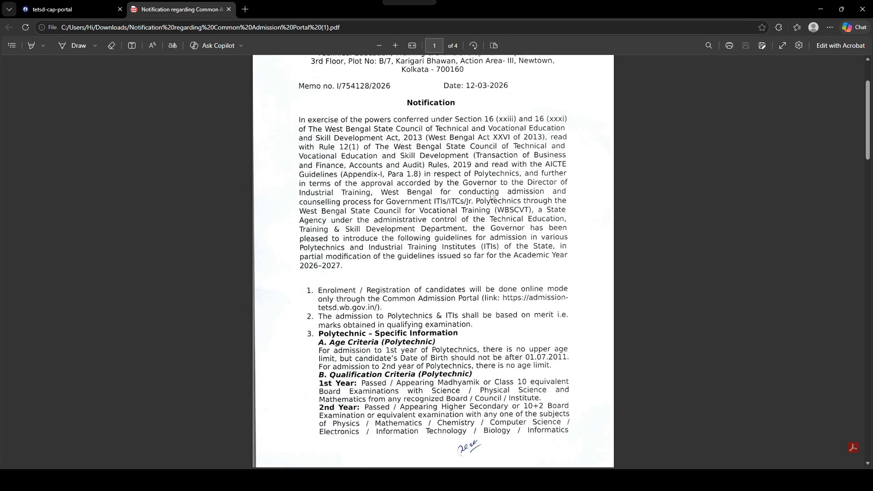
pyautogui.scroll(2, 491, 195)
pyautogui.scroll(-2, 491, 198)
pyautogui.scroll(-2, 492, 200)
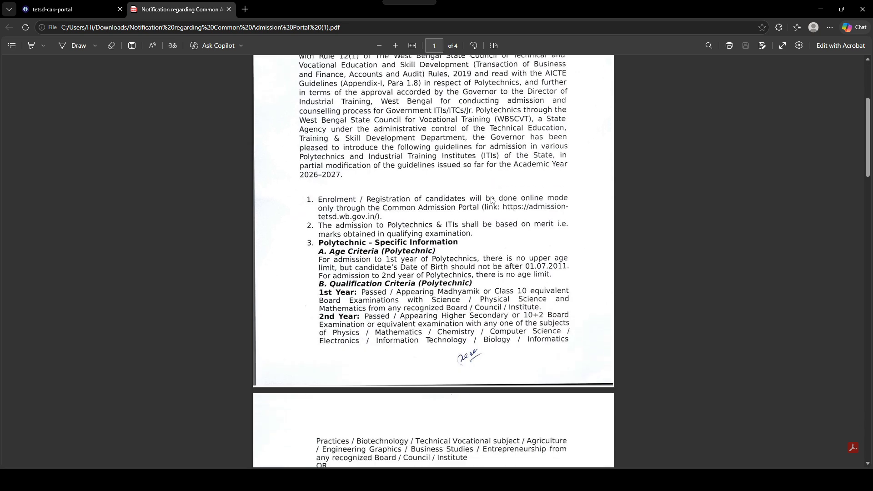
pyautogui.scroll(-1, 492, 200)
pyautogui.scroll(-2, 366, 246)
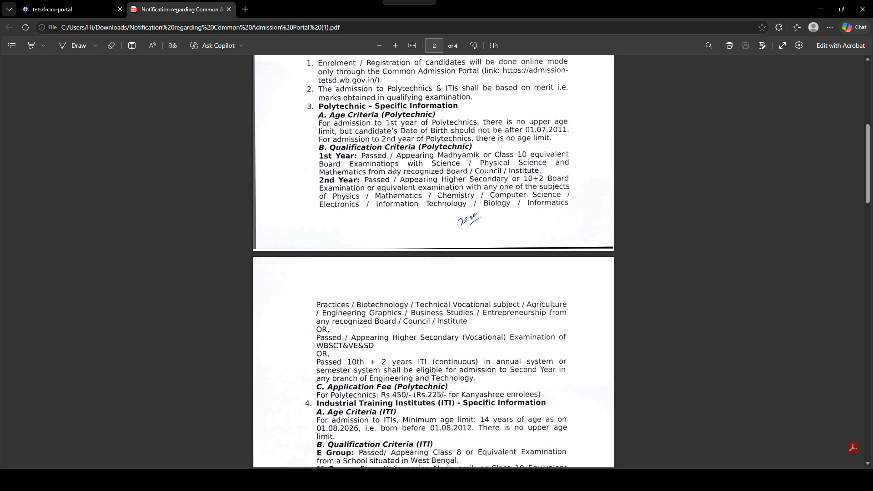
pyautogui.scroll(-8, 448, 193)
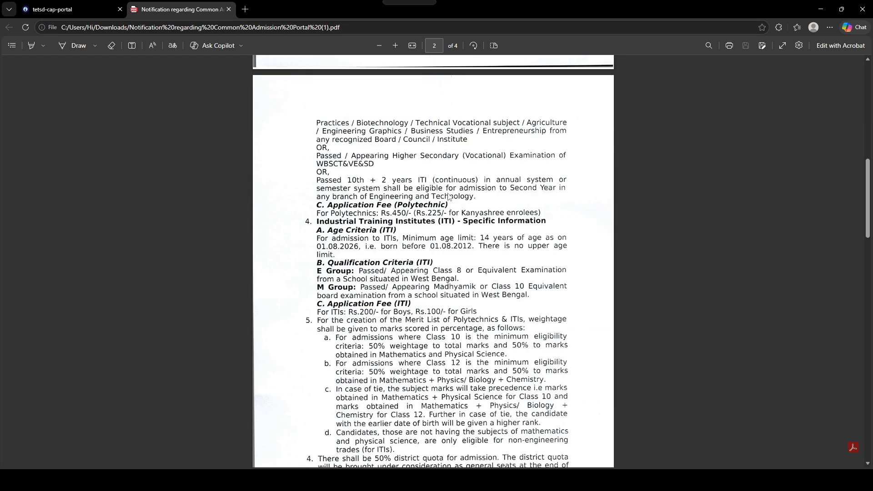
pyautogui.scroll(-6, 456, 227)
pyautogui.scroll(20, 448, 232)
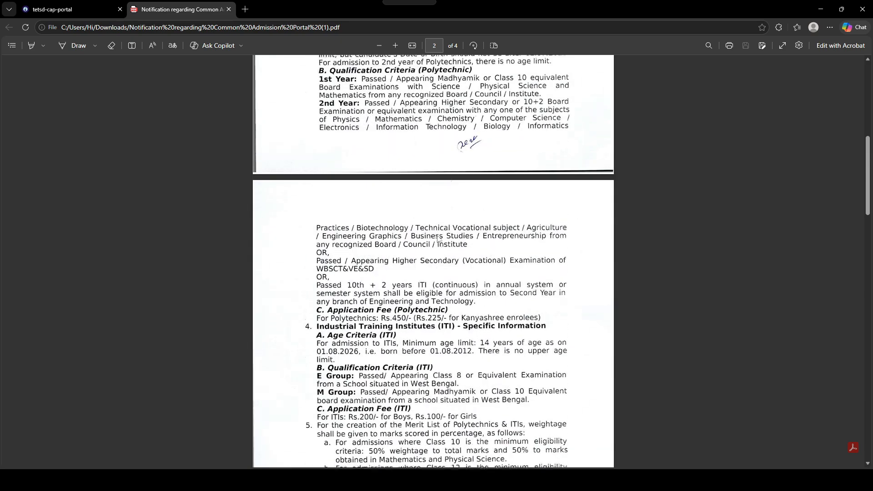
# Examine the notification's ITI eligibility and fee criteria, the merit list weightage rules and the district quota
pyautogui.scroll(-7, 438, 238)
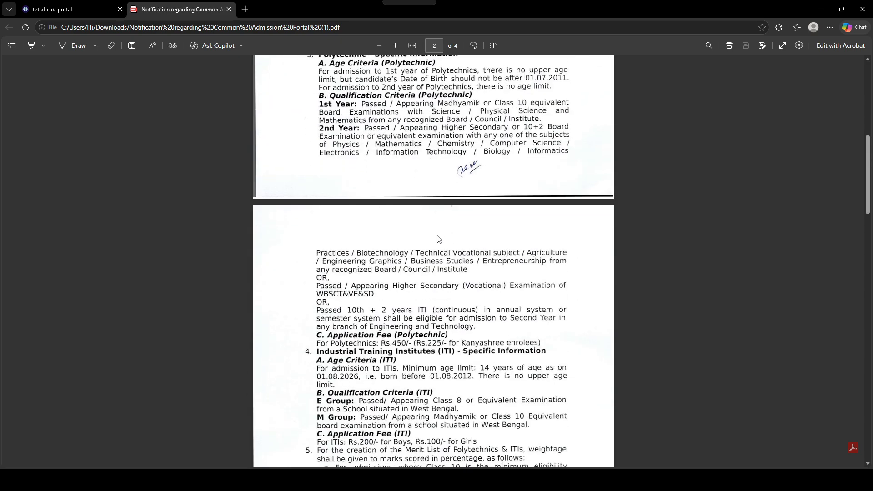
pyautogui.scroll(-3, 438, 239)
pyautogui.scroll(3, 439, 241)
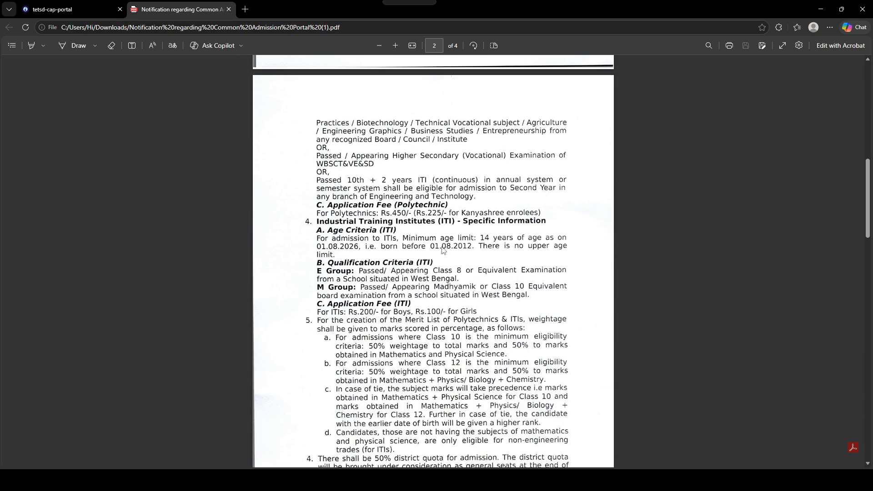
pyautogui.scroll(-4, 441, 245)
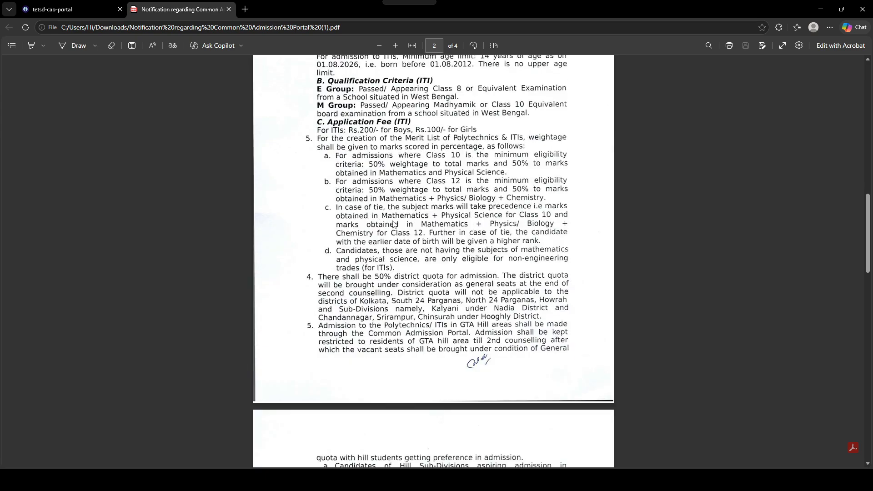
pyautogui.scroll(10, 441, 247)
pyautogui.scroll(-4, 425, 228)
pyautogui.scroll(-14, 424, 227)
pyautogui.scroll(12, 458, 233)
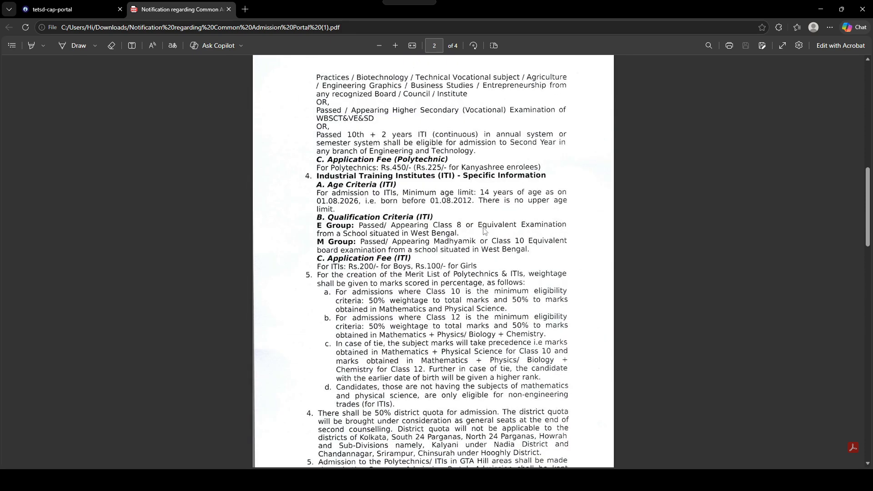
pyautogui.scroll(-2, 485, 231)
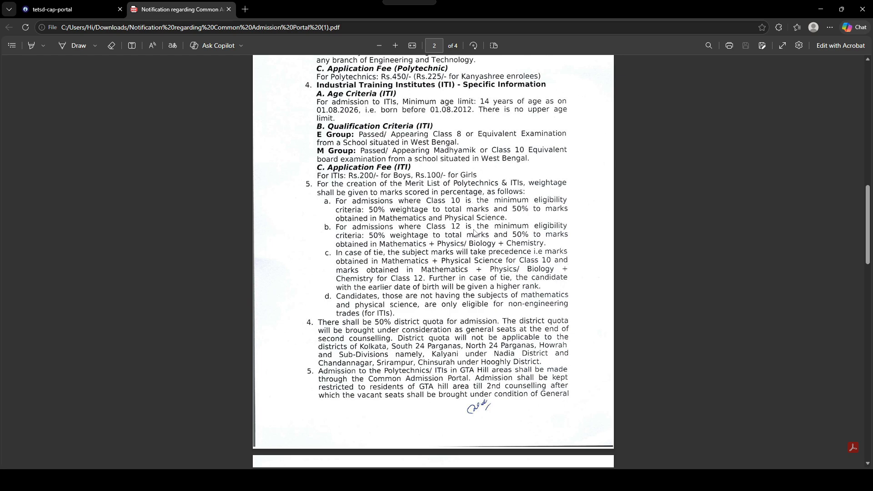
pyautogui.scroll(-3, 478, 233)
pyautogui.scroll(-15, 481, 236)
pyautogui.scroll(15, 490, 241)
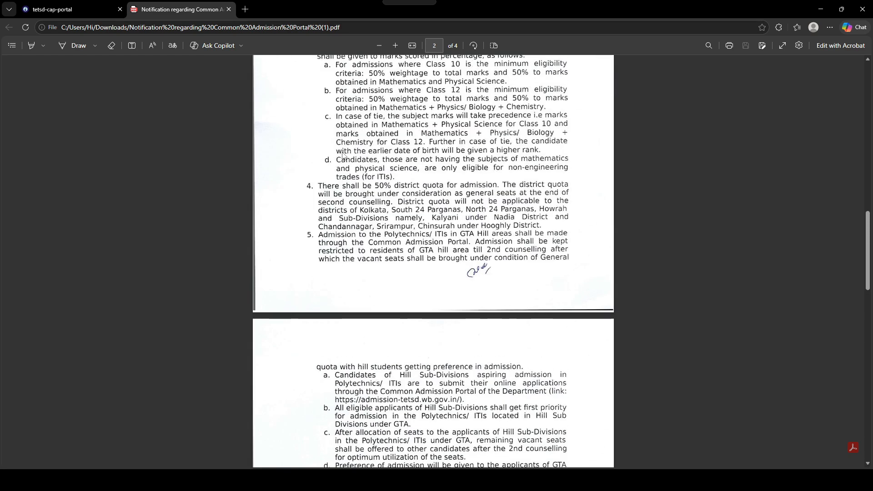
# Return to the admission portal, start a new registration and request a verification code for the candidate's mobile number
pyautogui.click(55, 9)
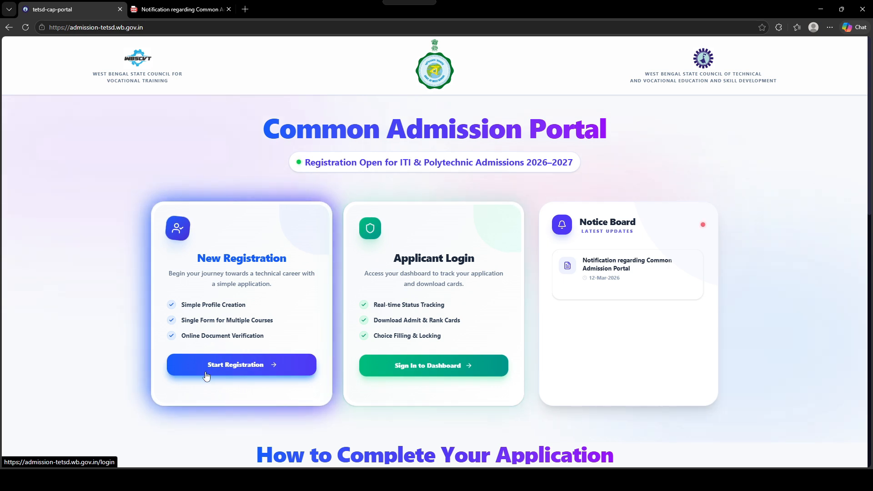
pyautogui.click(264, 370)
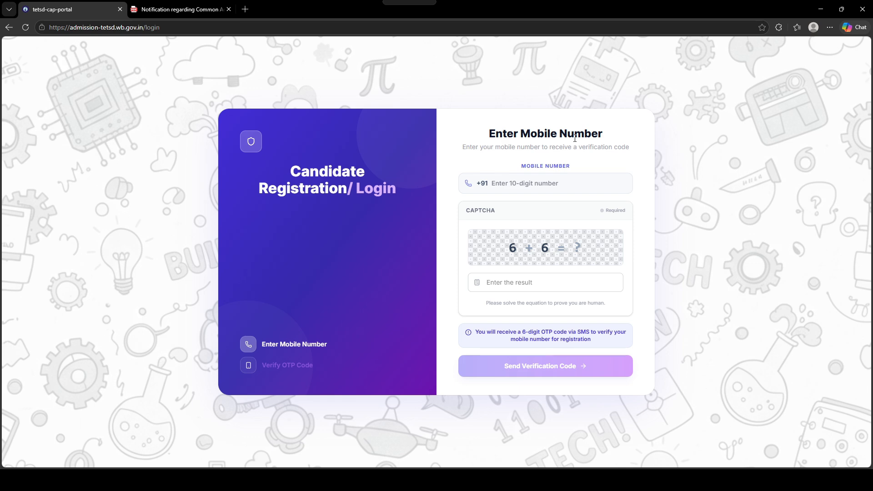
pyautogui.click(504, 181)
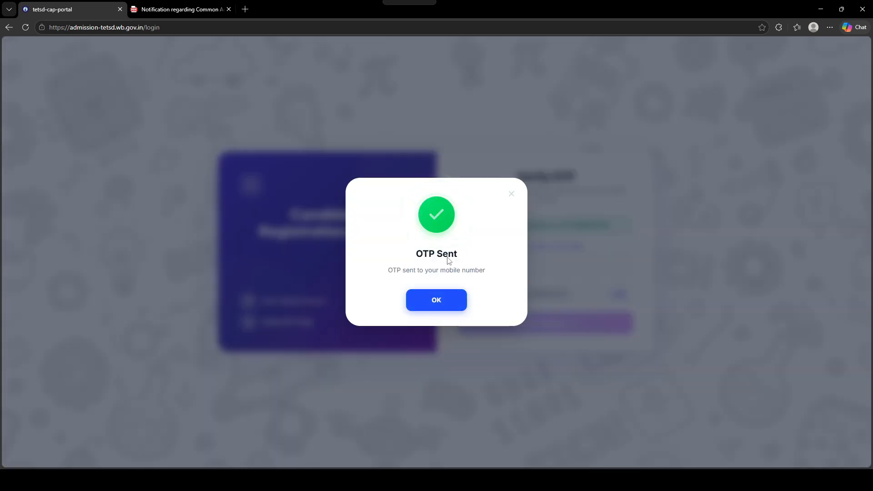
pyautogui.click(437, 305)
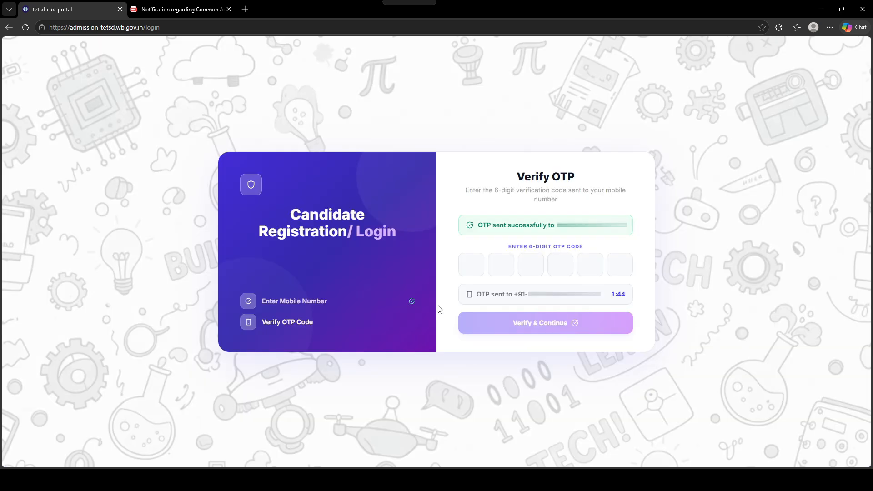
# Enter the 6-digit OTP code, verify it and continue to the registration form
pyautogui.moveTo(482, 225); pyautogui.dragTo(613, 233)
pyautogui.click(592, 226)
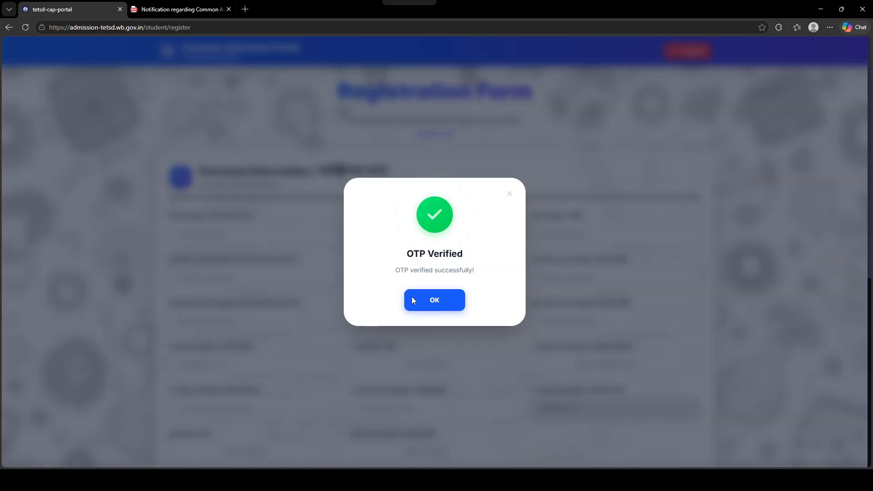
pyautogui.click(438, 301)
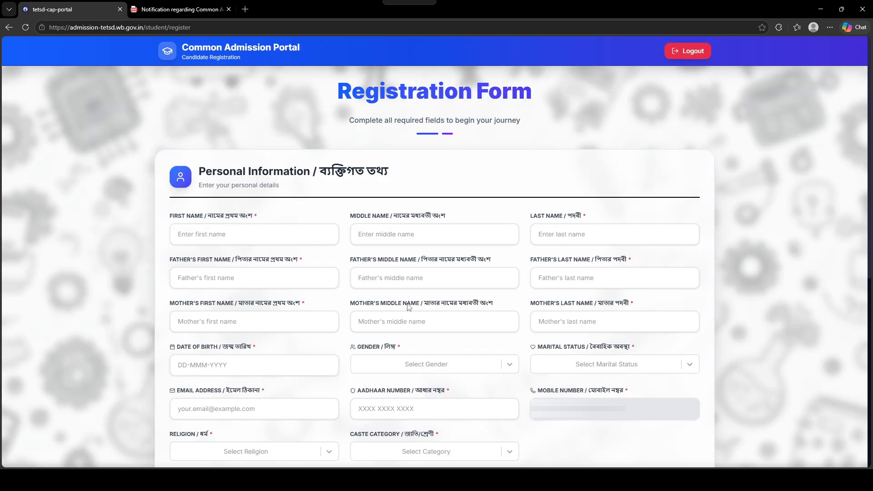
# Examine the Personal Information fields for the candidate's name, the parents' names and the date of birth
pyautogui.click(378, 225)
pyautogui.moveTo(248, 173); pyautogui.dragTo(321, 175)
pyautogui.click(467, 175)
pyautogui.moveTo(166, 214); pyautogui.dragTo(208, 218)
pyautogui.click(350, 217)
pyautogui.moveTo(350, 216); pyautogui.dragTo(393, 217)
pyautogui.moveTo(529, 216); pyautogui.dragTo(574, 217)
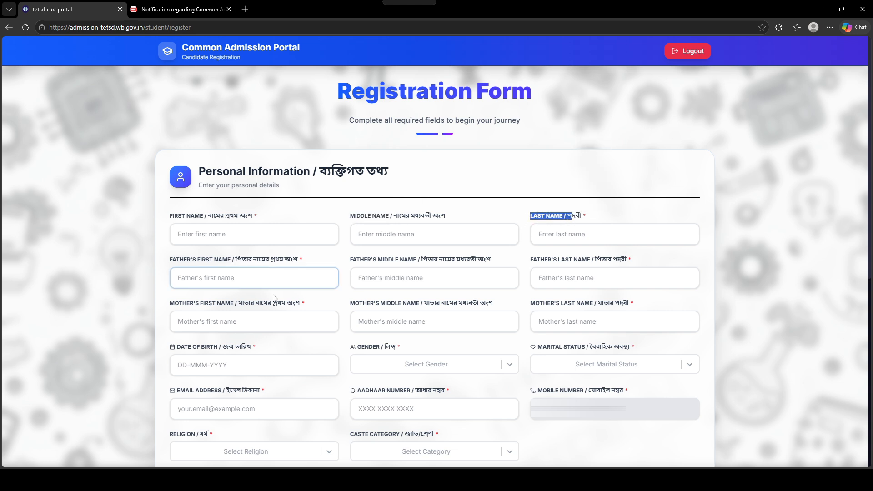
pyautogui.moveTo(166, 260); pyautogui.dragTo(215, 263)
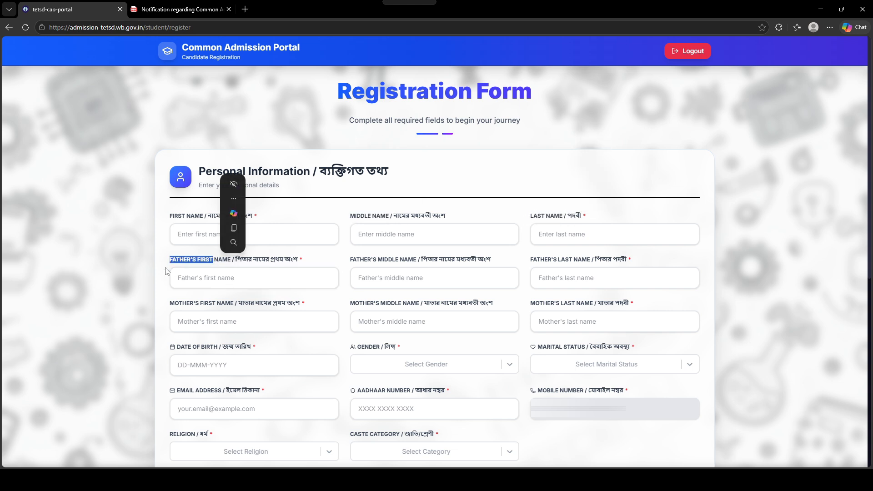
pyautogui.click(390, 265)
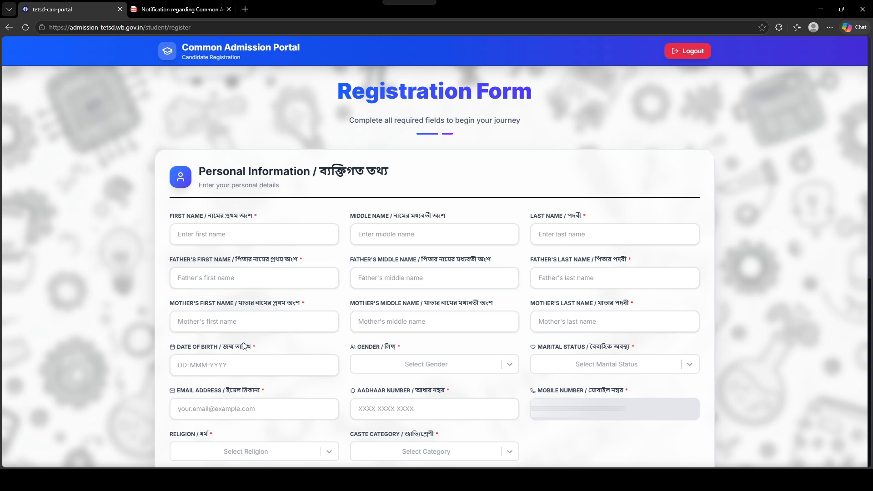
pyautogui.click(198, 369)
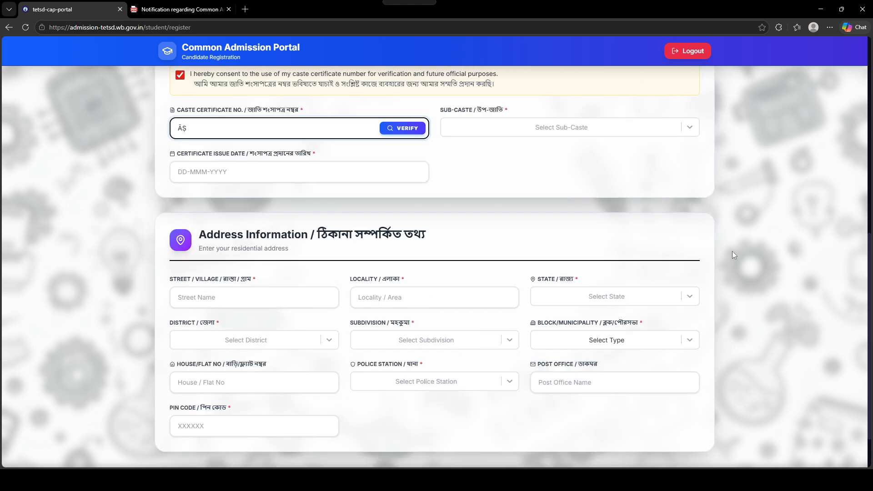
# Clear the caste certificate number and review the certificate number, sub-caste options and certificate issue date fields
pyautogui.press('BackSpace')
pyautogui.press('BackSpace')
pyautogui.moveTo(178, 111); pyautogui.dragTo(242, 112)
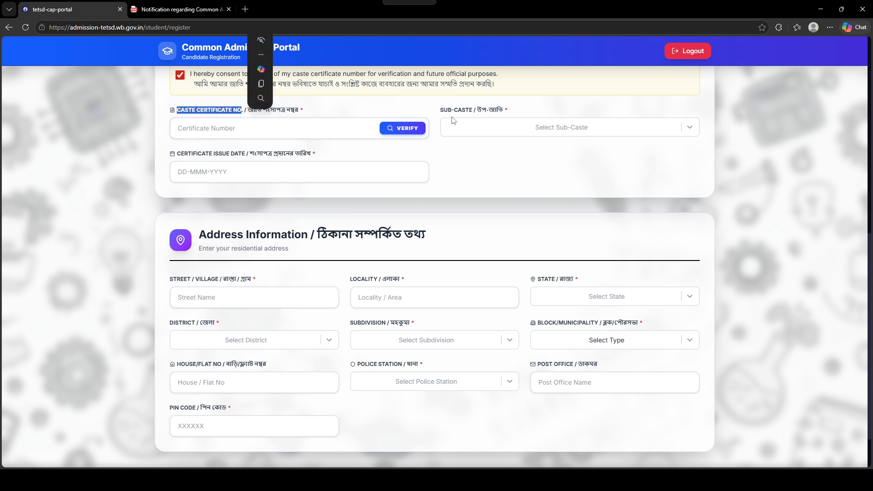
pyautogui.moveTo(440, 111); pyautogui.dragTo(482, 113)
pyautogui.click(532, 130)
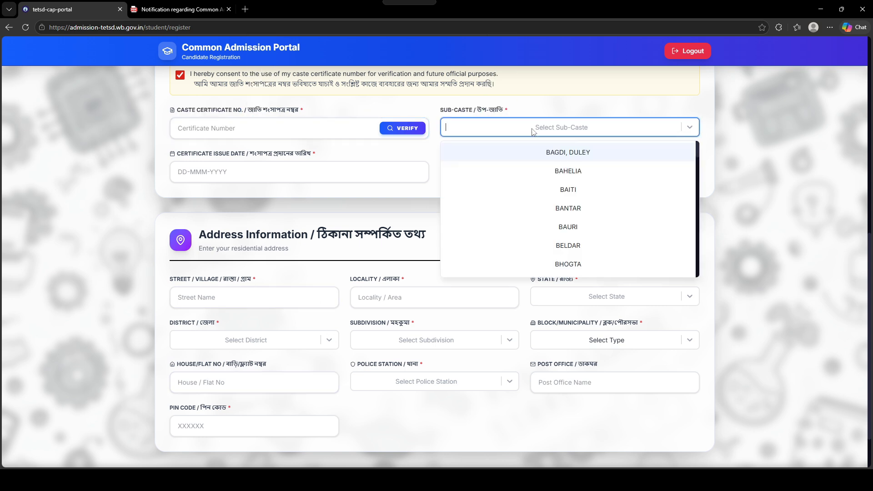
pyautogui.moveTo(177, 155); pyautogui.dragTo(249, 156)
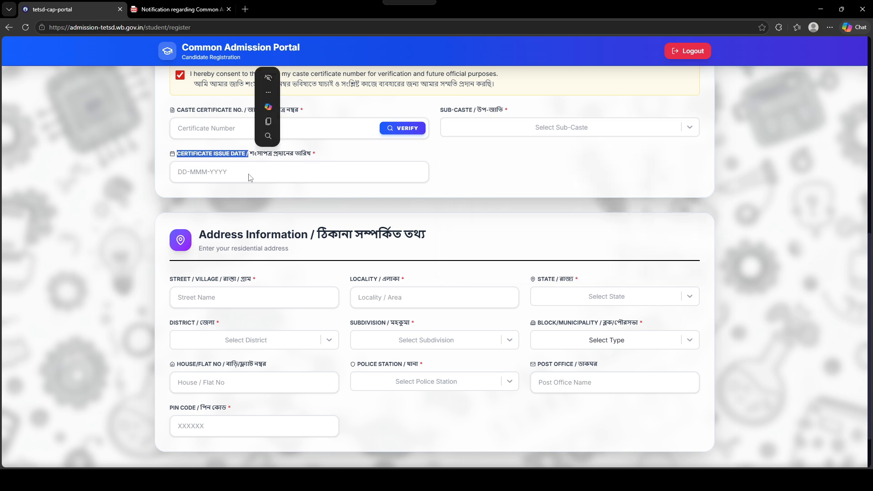
# Review the Address Information section's street or village and locality fields
pyautogui.scroll(-1, 238, 236)
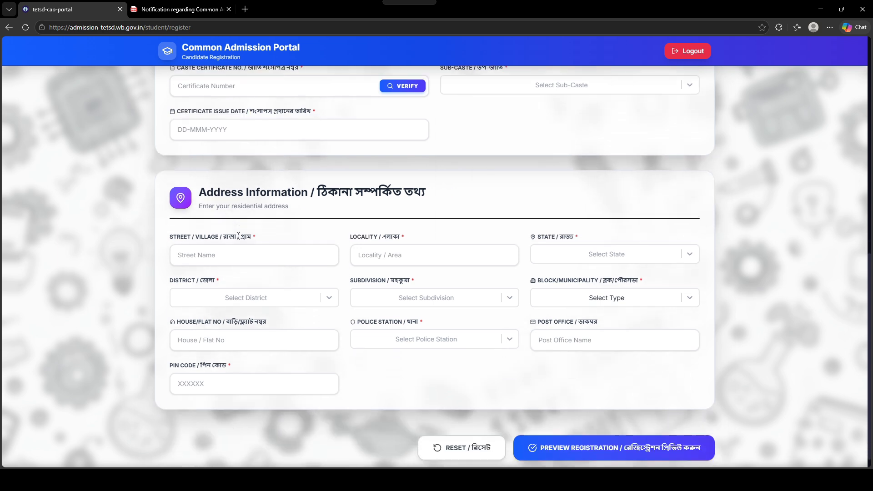
pyautogui.moveTo(199, 177); pyautogui.dragTo(321, 178)
pyautogui.click(395, 191)
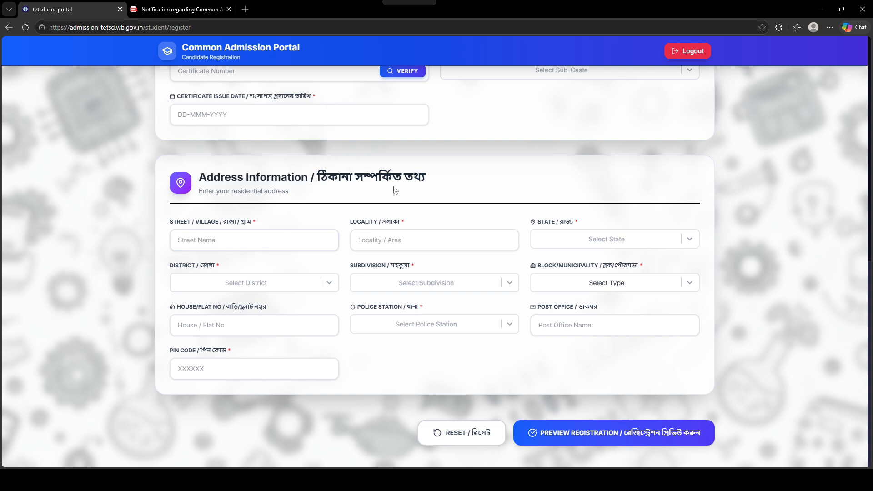
pyautogui.click(220, 238)
pyautogui.click(173, 227)
pyautogui.moveTo(175, 227); pyautogui.dragTo(203, 226)
pyautogui.click(208, 240)
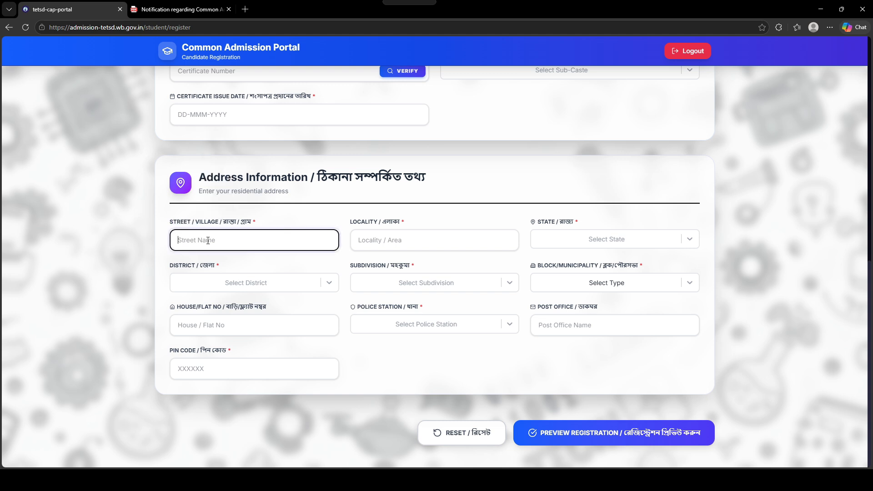
pyautogui.click(385, 247)
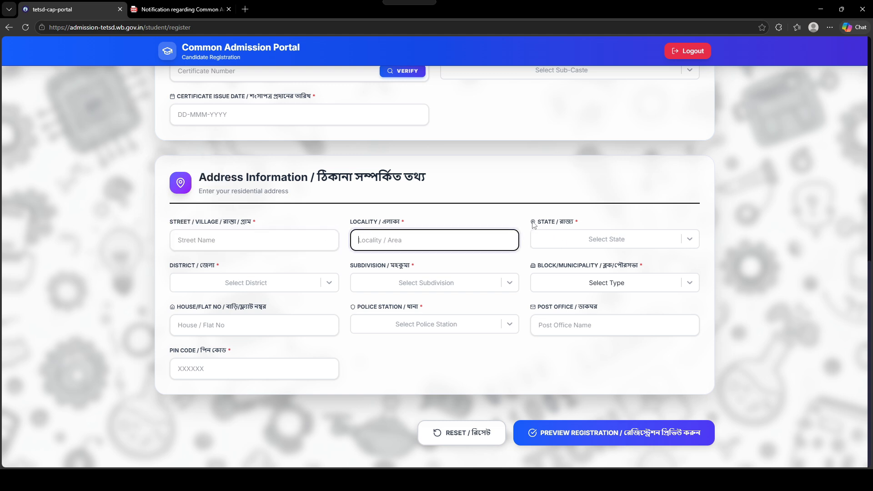
# Review the state, district, subdivision, block or municipality, house number, police station, post office and PIN code address fields
pyautogui.moveTo(535, 224); pyautogui.dragTo(557, 231)
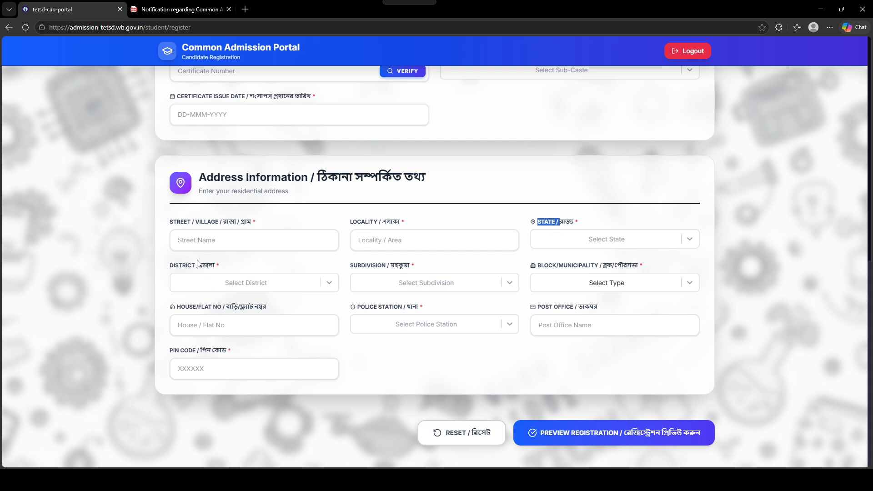
pyautogui.moveTo(176, 269); pyautogui.dragTo(182, 269)
pyautogui.moveTo(414, 268); pyautogui.dragTo(382, 269)
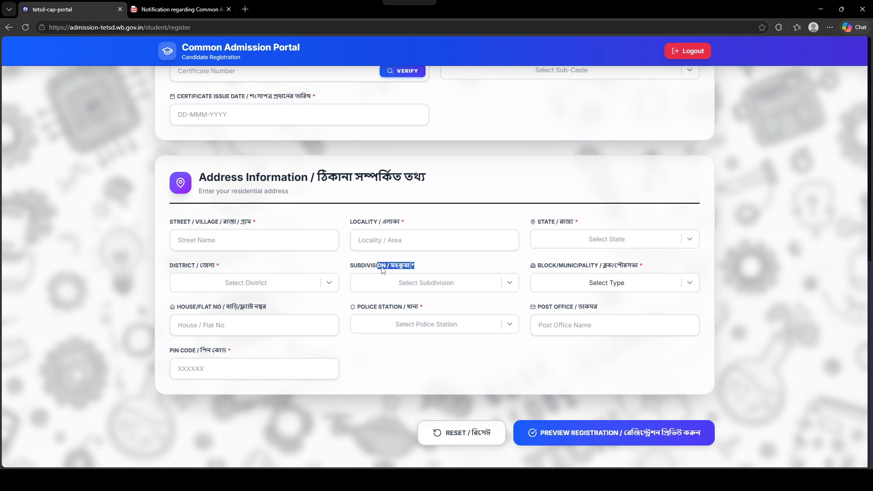
pyautogui.moveTo(539, 268); pyautogui.dragTo(587, 268)
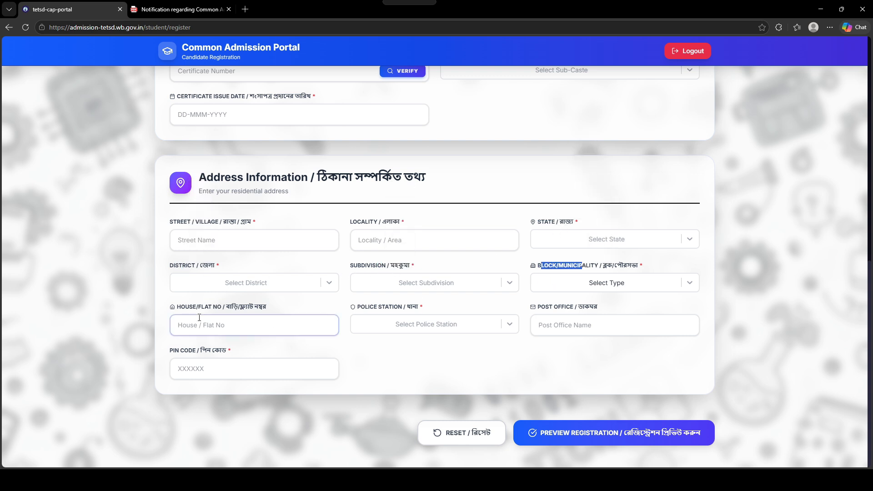
pyautogui.click(217, 319)
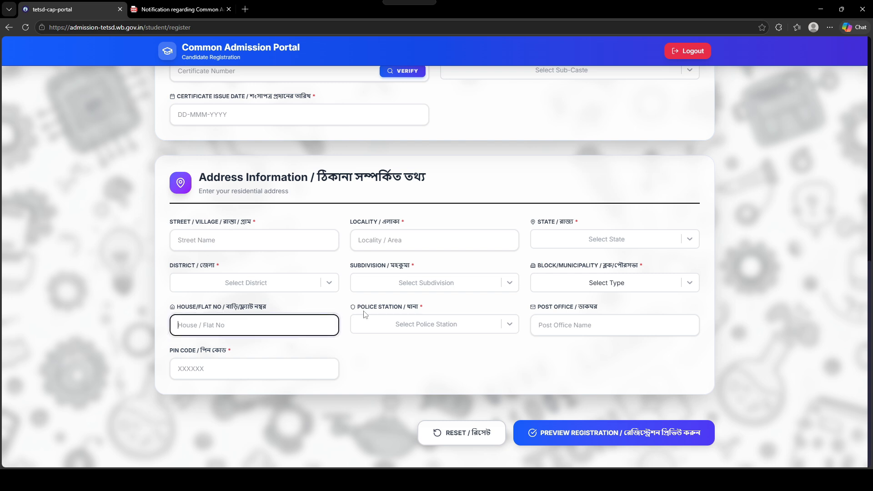
pyautogui.moveTo(360, 311); pyautogui.dragTo(398, 310)
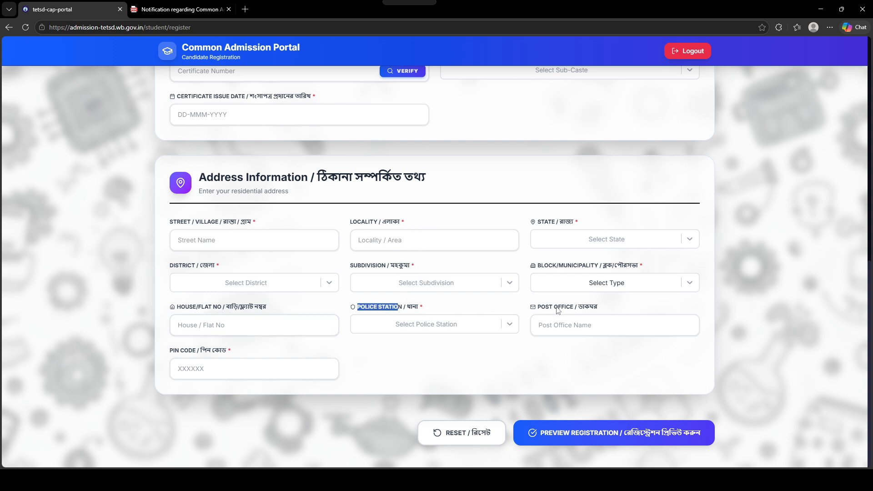
pyautogui.click(542, 311)
pyautogui.moveTo(542, 311); pyautogui.dragTo(574, 311)
pyautogui.click(186, 370)
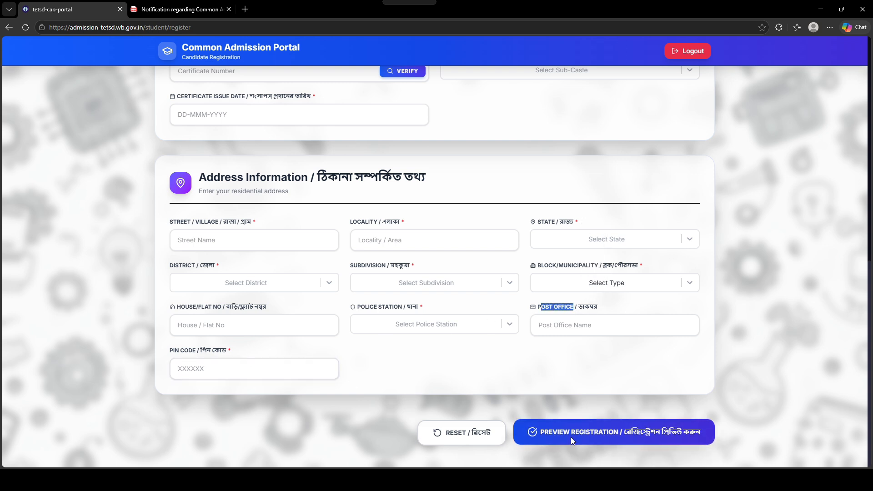
# Preview the registration, confirm and submit it, and open the student profile for updating
pyautogui.click(651, 436)
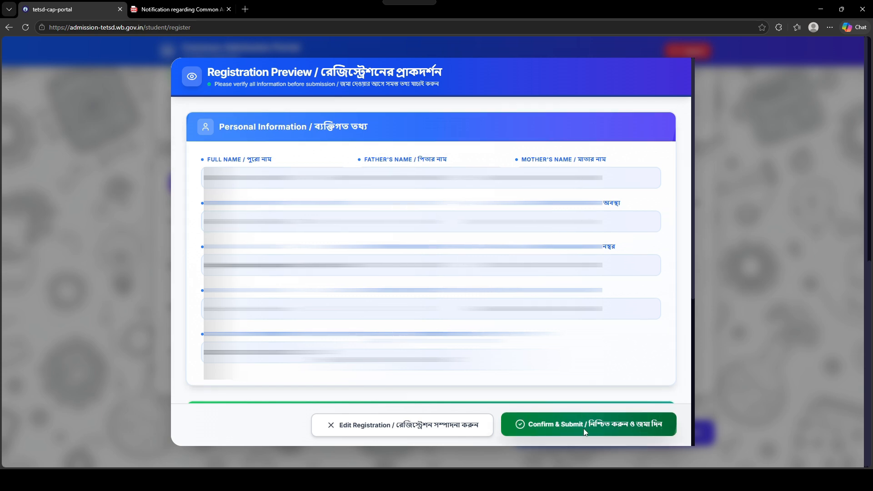
pyautogui.click(585, 432)
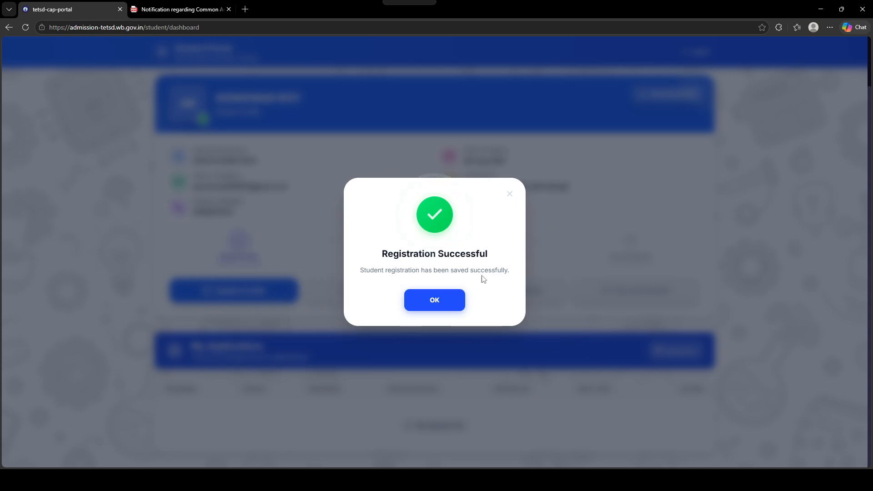
pyautogui.click(433, 307)
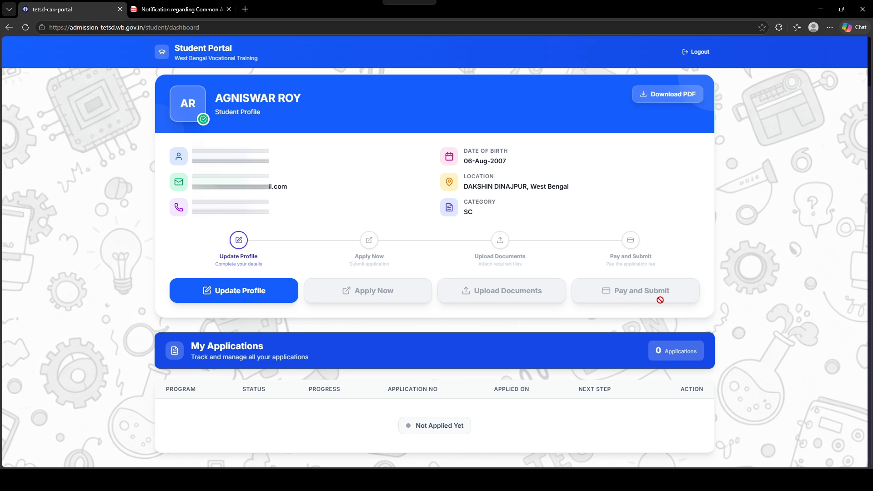
pyautogui.click(247, 300)
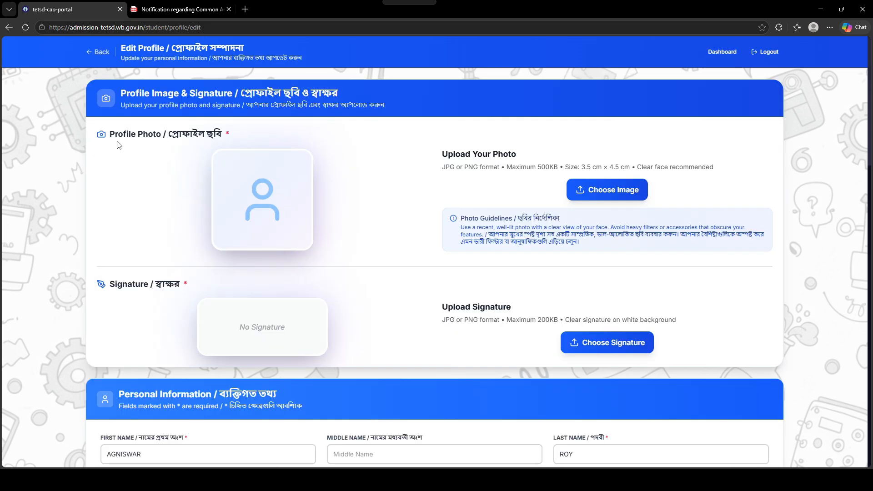
# Examine the profile photo and signature upload sections and their file requirements
pyautogui.moveTo(114, 135); pyautogui.dragTo(198, 142)
pyautogui.click(445, 207)
pyautogui.moveTo(108, 283); pyautogui.dragTo(166, 284)
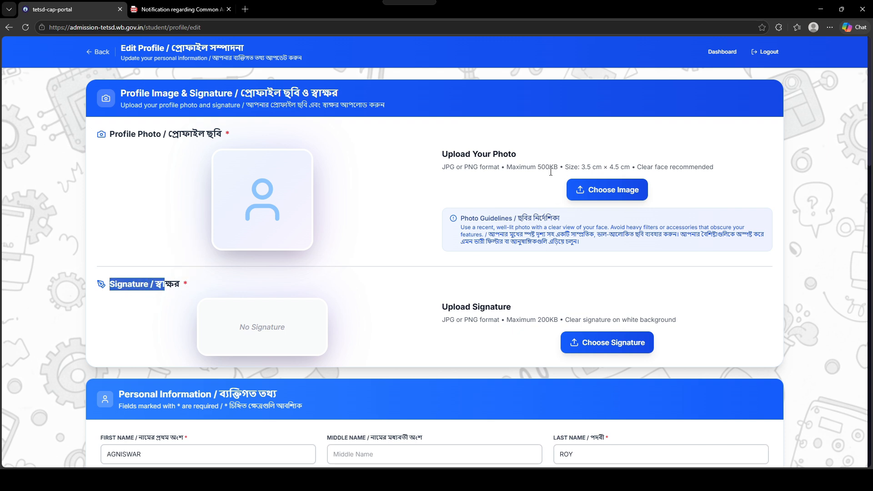
pyautogui.click(521, 187)
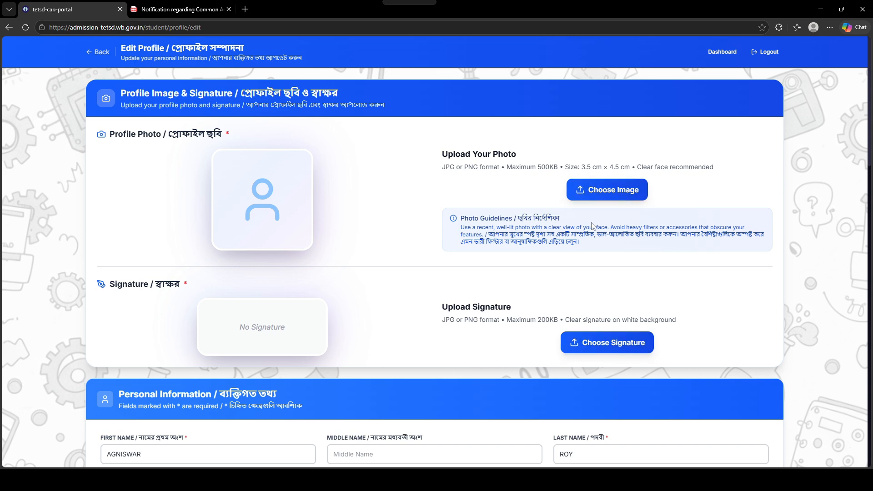
# Review the options for highest eligibility qualification and highest qualification in the Additional Information section
pyautogui.scroll(-5, 407, 272)
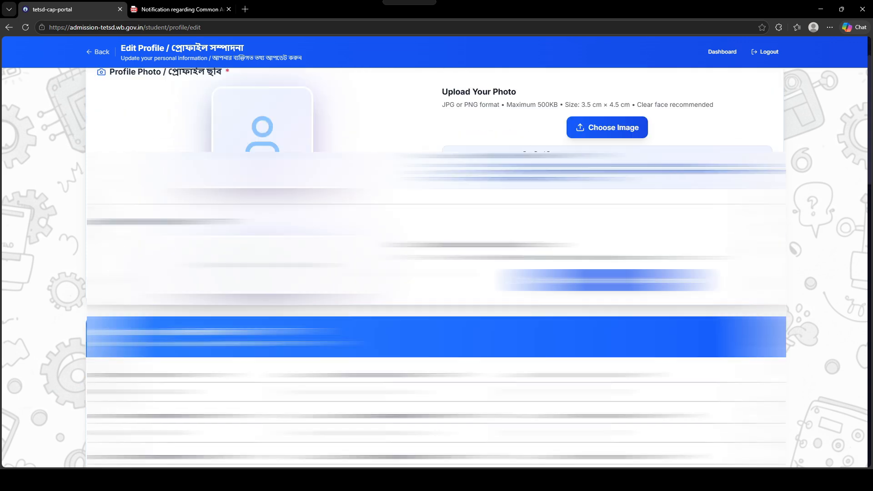
pyautogui.scroll(-2, 407, 272)
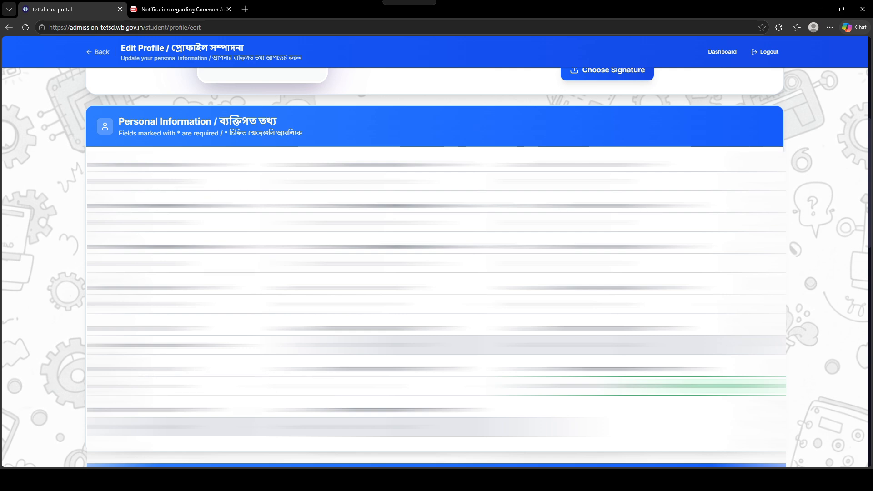
pyautogui.scroll(-8, 407, 272)
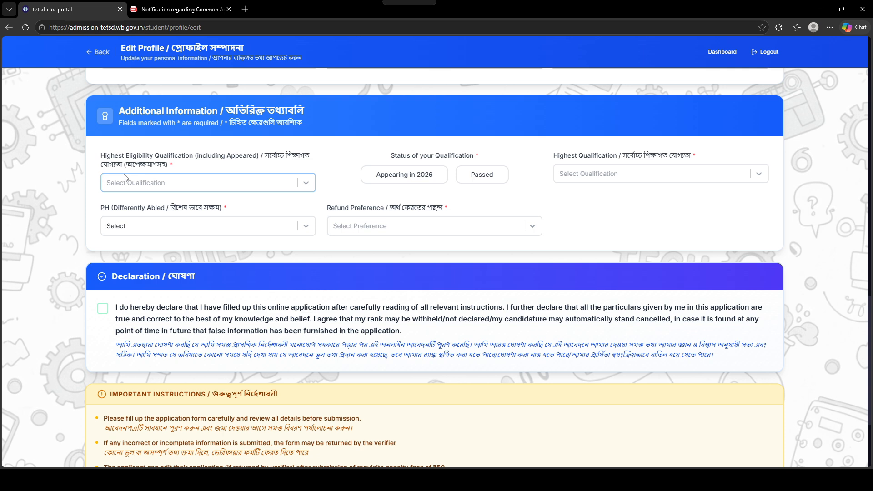
pyautogui.click(129, 182)
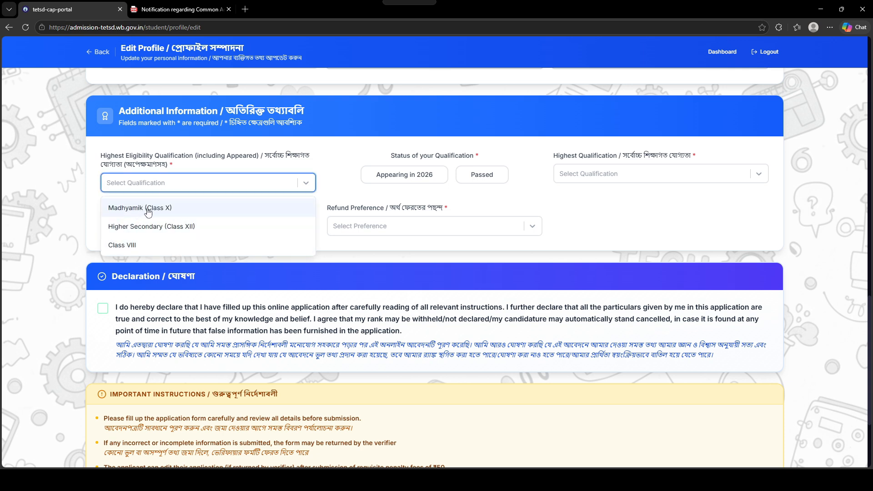
pyautogui.click(313, 164)
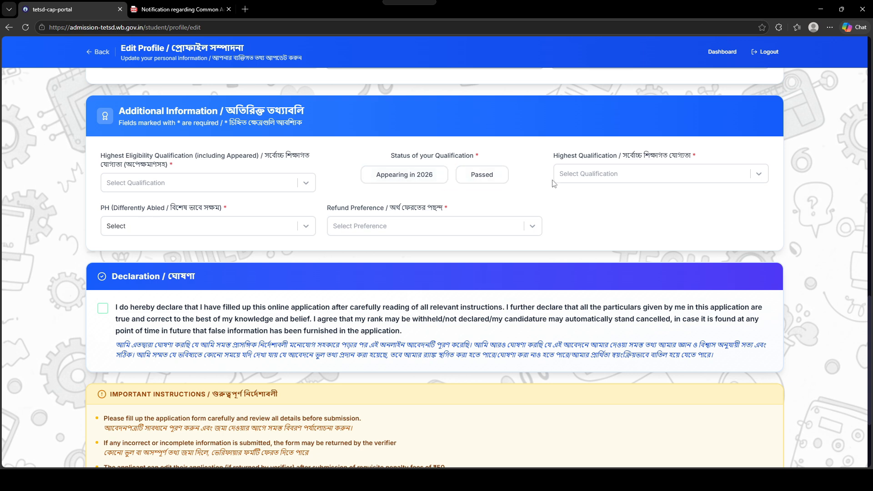
pyautogui.click(603, 177)
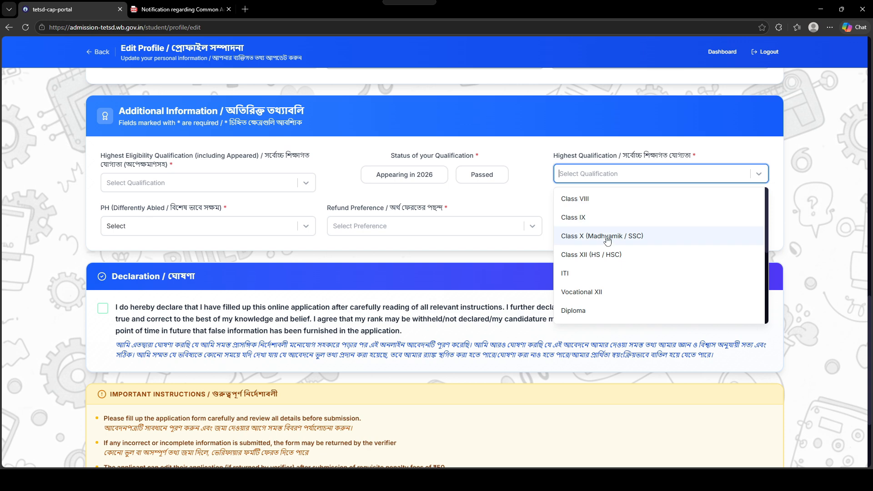
pyautogui.click(532, 188)
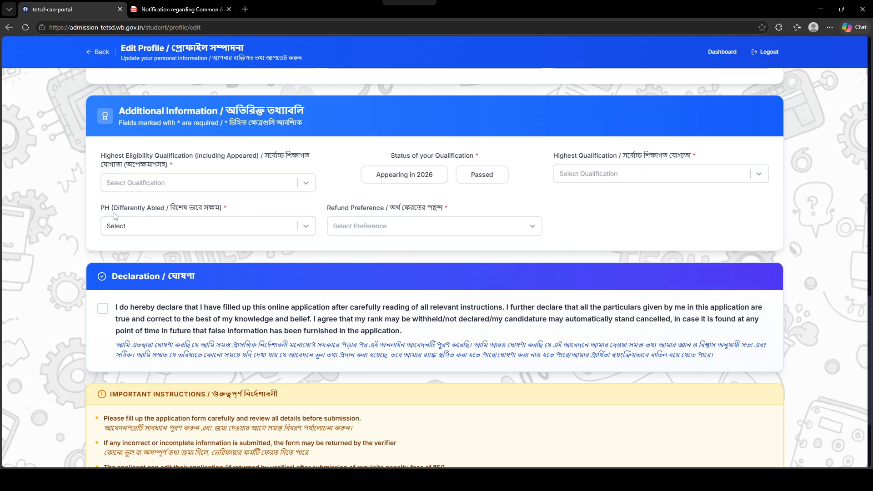
# Set PH (Differently Abled) to No and review the refund preference options
pyautogui.moveTo(103, 216); pyautogui.dragTo(207, 216)
pyautogui.click(264, 209)
pyautogui.click(171, 228)
pyautogui.click(119, 271)
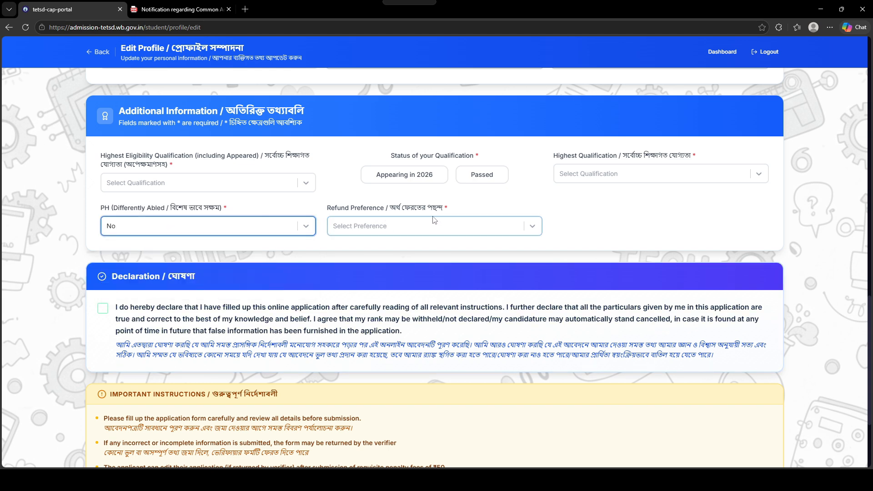
pyautogui.click(355, 224)
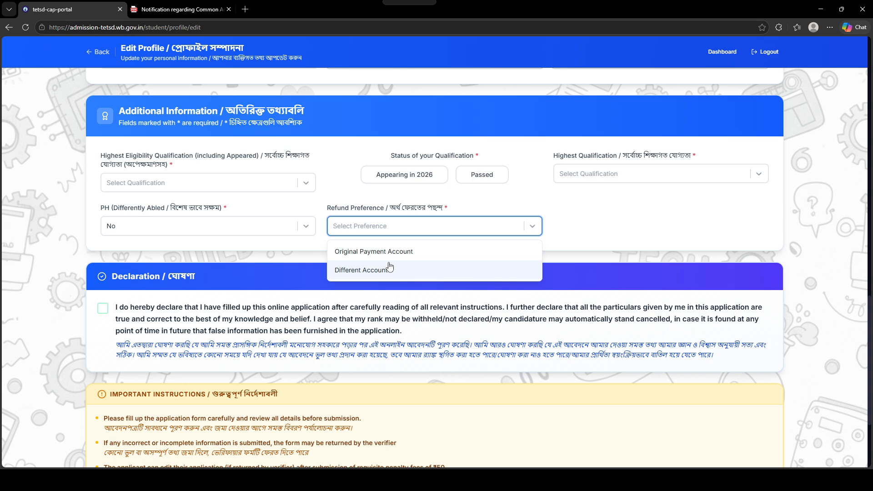
pyautogui.click(600, 228)
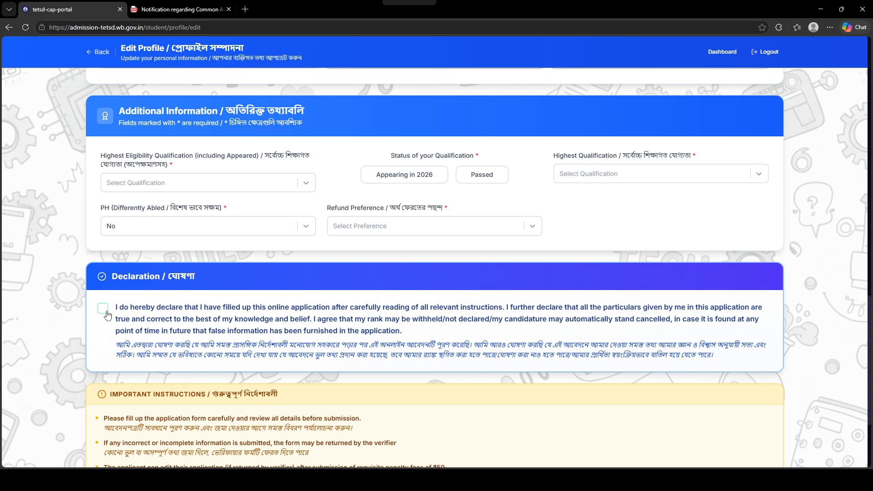
# Submit the profile with Madhyamik (Class X) passed, Class XII (HS / HSC) as the other qualification and Original Payment Account for refunds
pyautogui.scroll(-3, 196, 327)
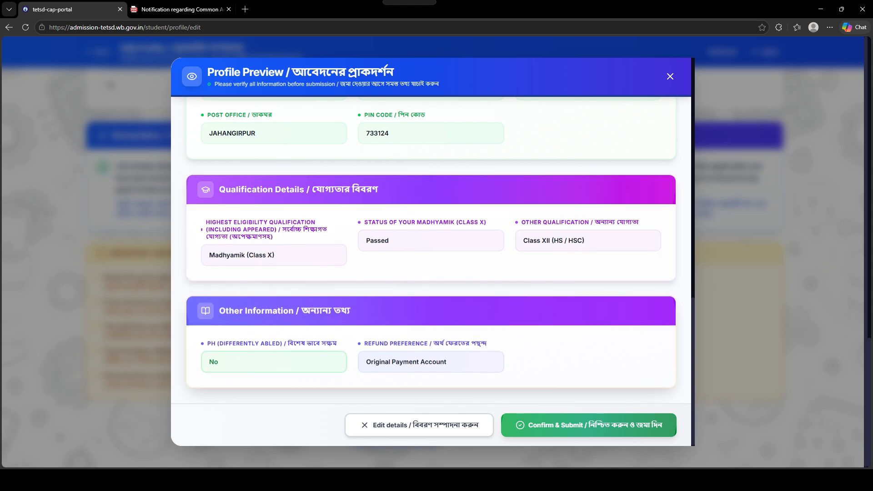
pyautogui.click(576, 435)
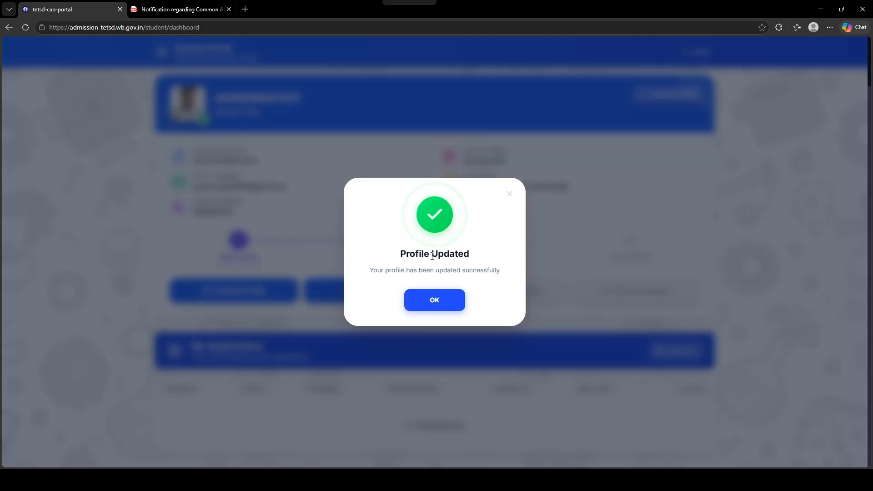
pyautogui.click(439, 300)
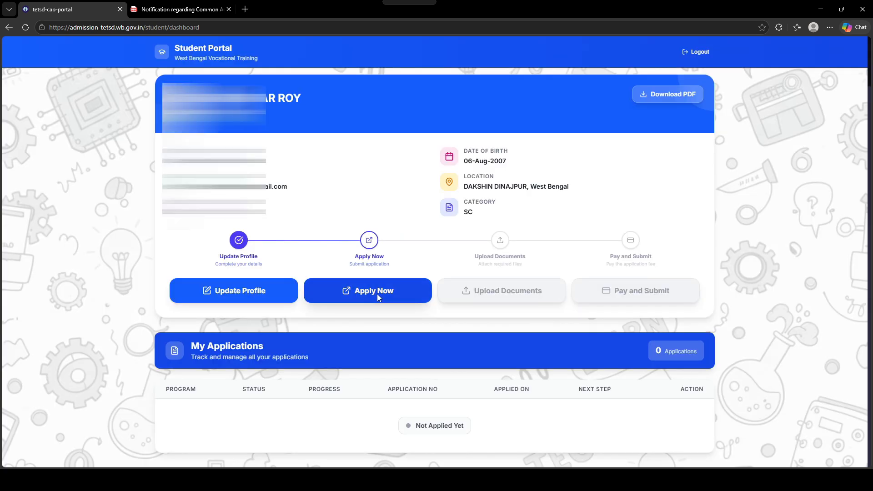
# Start an admission application for ITI M and ITI E, and answer No to the PBSSD and EWS quotas
pyautogui.click(378, 295)
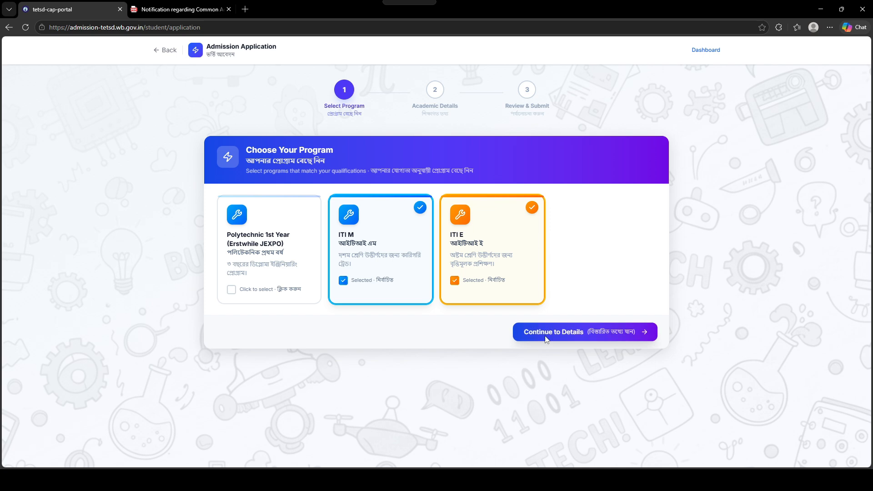
pyautogui.click(588, 337)
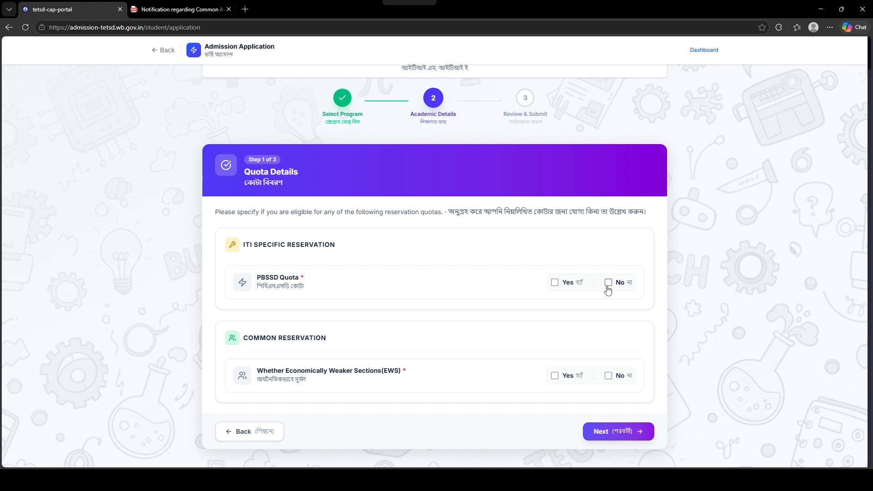
pyautogui.click(608, 376)
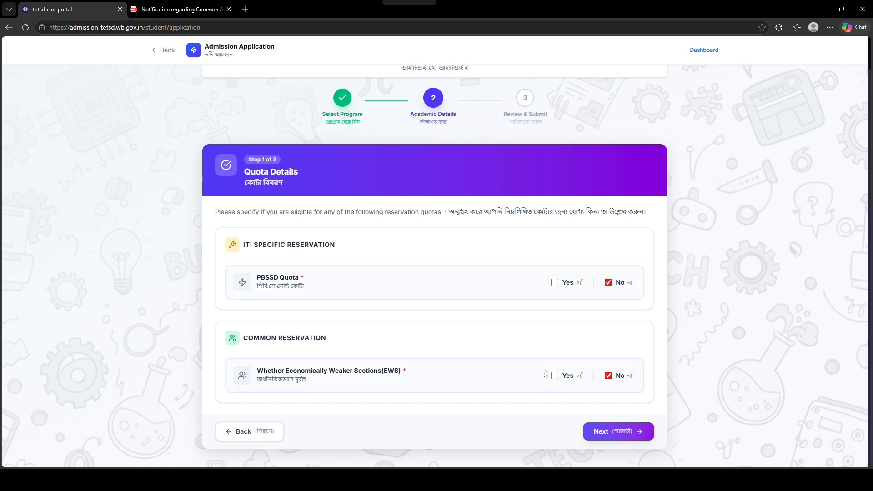
pyautogui.click(605, 437)
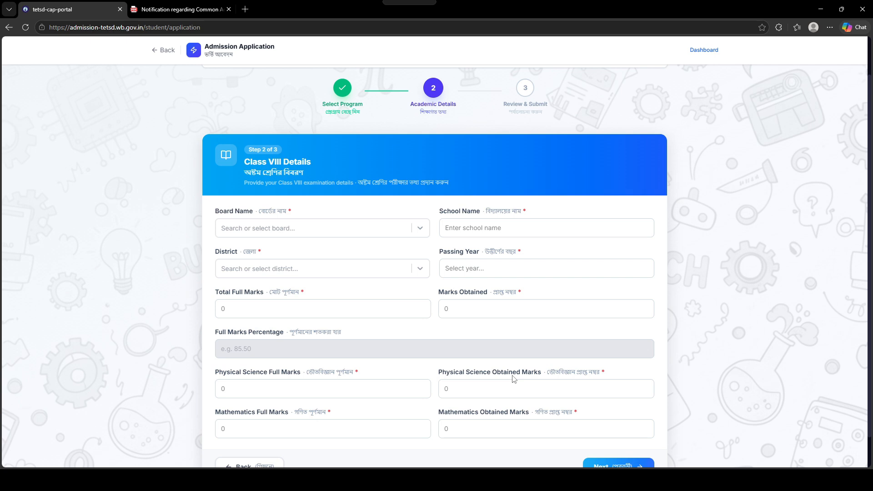
# Look over the board options and remaining fields of the Class VIII details, and continue to the Madhyamik (Class X) details
pyautogui.click(256, 227)
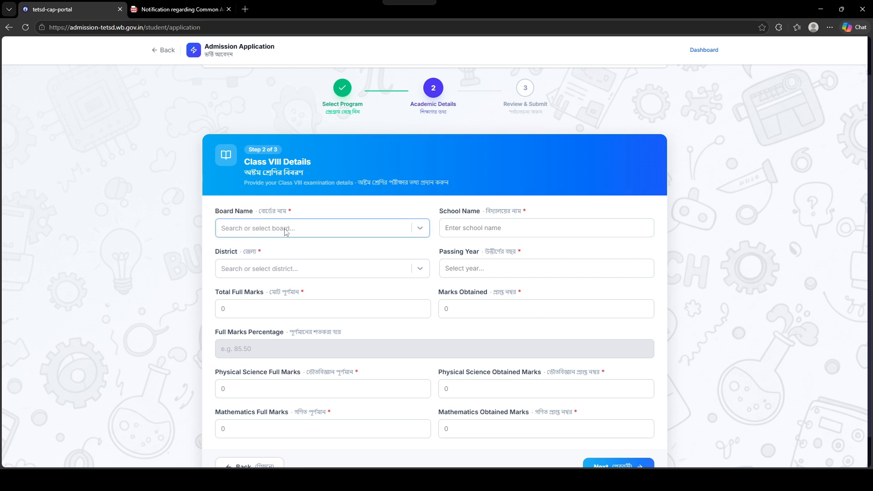
pyautogui.click(256, 230)
pyautogui.scroll(-1, 272, 318)
pyautogui.scroll(-2, 273, 324)
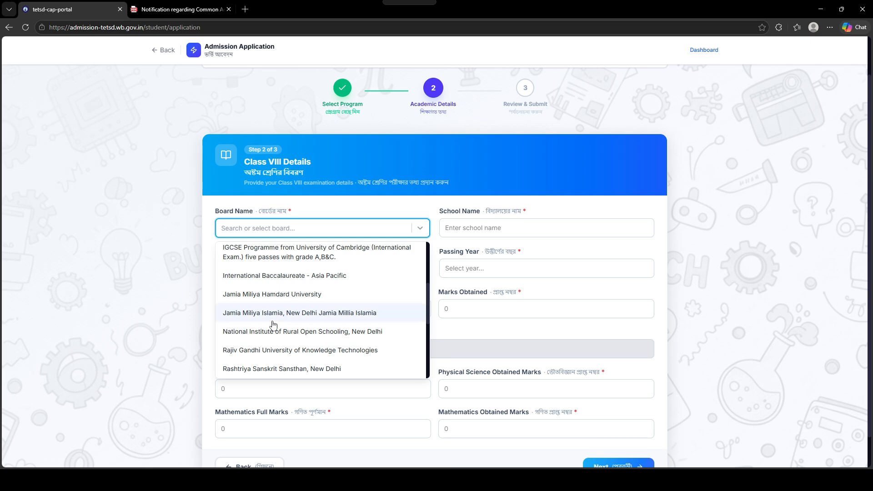
pyautogui.click(209, 258)
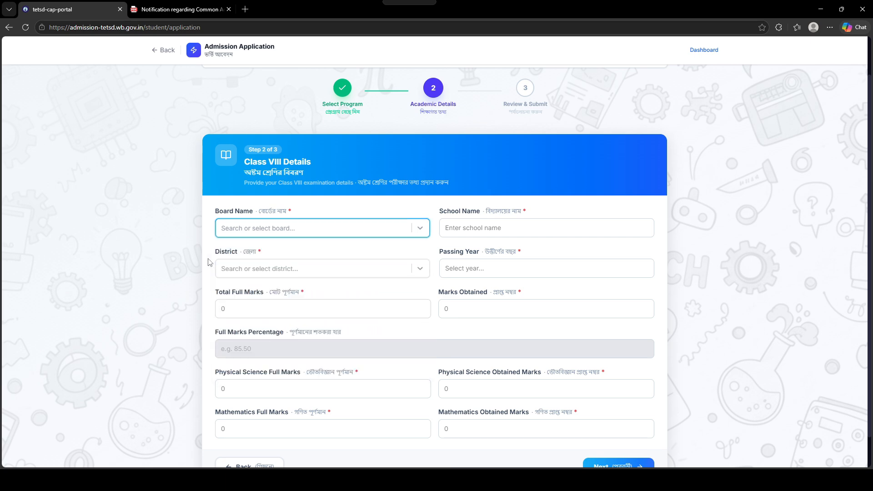
pyautogui.click(472, 227)
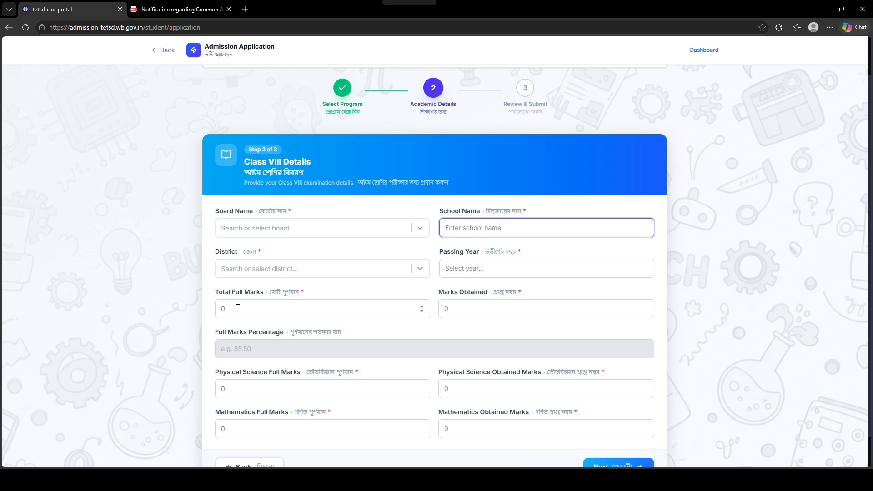
pyautogui.scroll(-1, 474, 312)
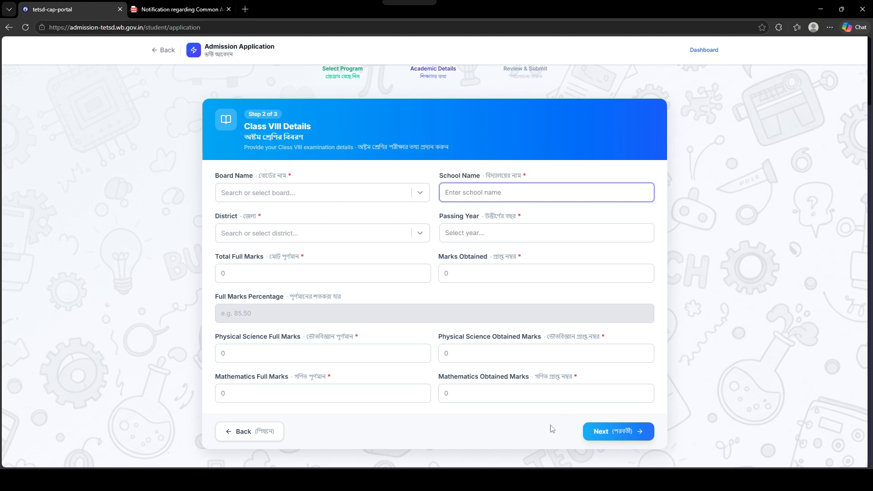
pyautogui.click(635, 438)
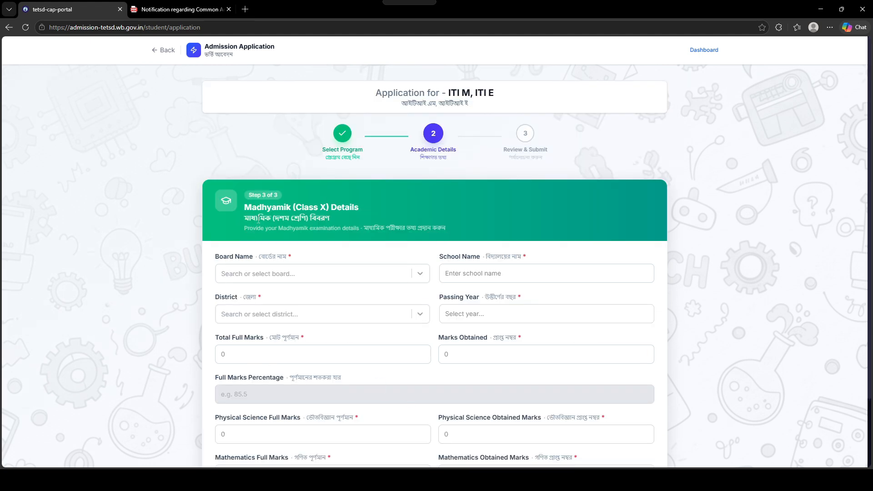
# Look over the Madhyamik (Class X) details fields, including board and school name, and continue to the application review
pyautogui.moveTo(251, 209); pyautogui.dragTo(245, 208)
pyautogui.moveTo(215, 257); pyautogui.dragTo(271, 256)
pyautogui.moveTo(444, 256); pyautogui.dragTo(476, 256)
pyautogui.scroll(-2, 413, 374)
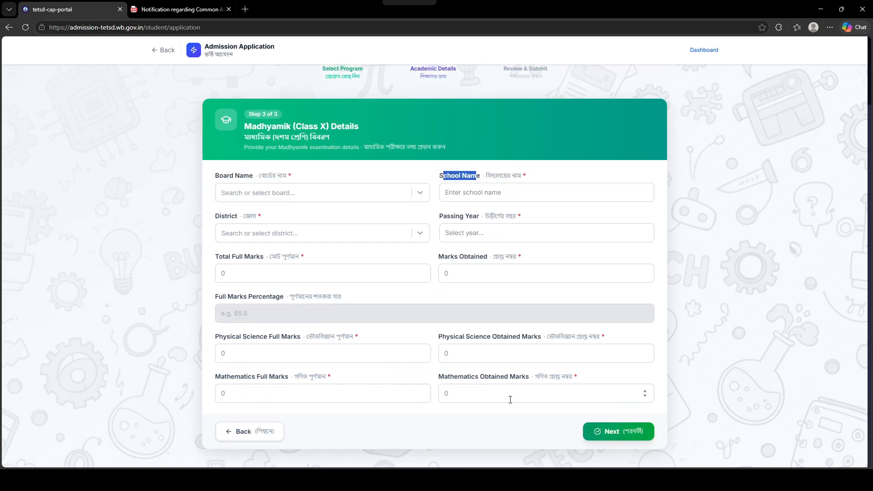
pyautogui.click(624, 432)
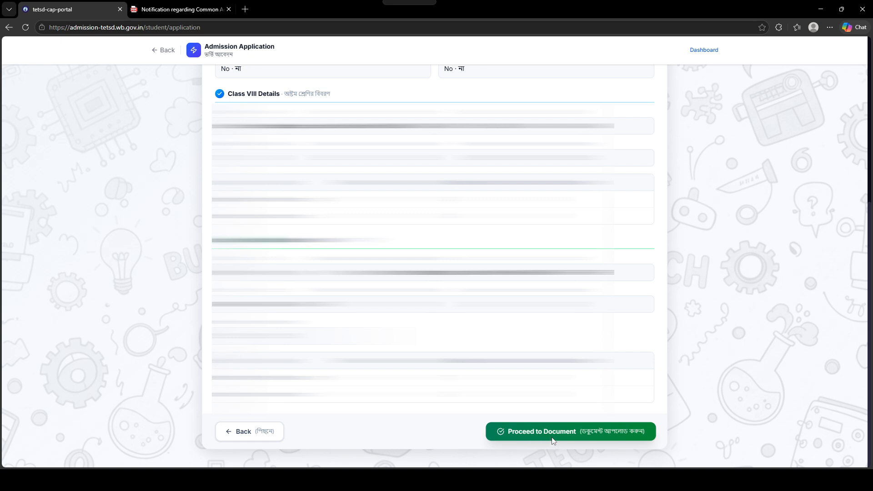
# Proceed to document upload and review the required documents: Class 8 marksheet, Class 10 admit and Class 10 marksheet
pyautogui.click(580, 439)
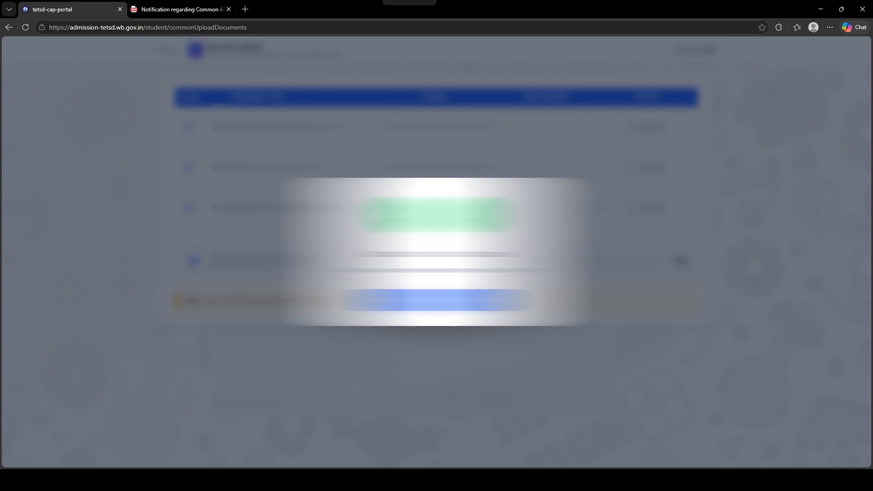
pyautogui.click(436, 300)
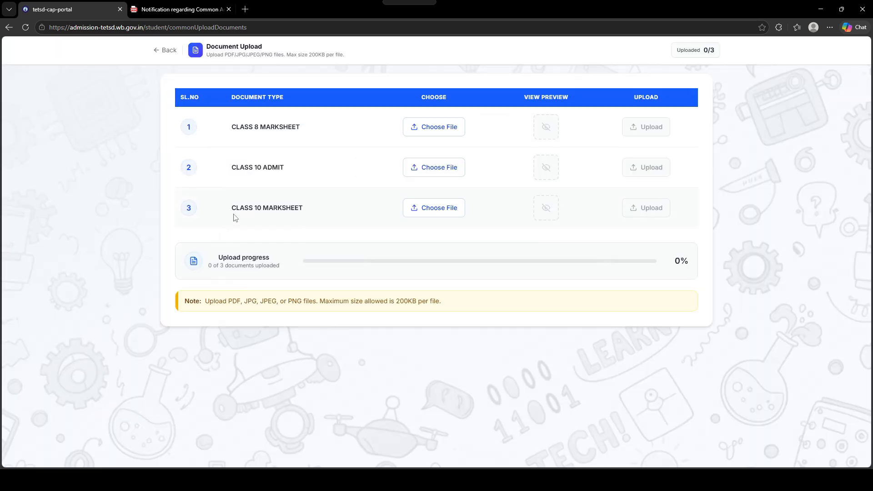
pyautogui.moveTo(230, 133); pyautogui.dragTo(301, 133)
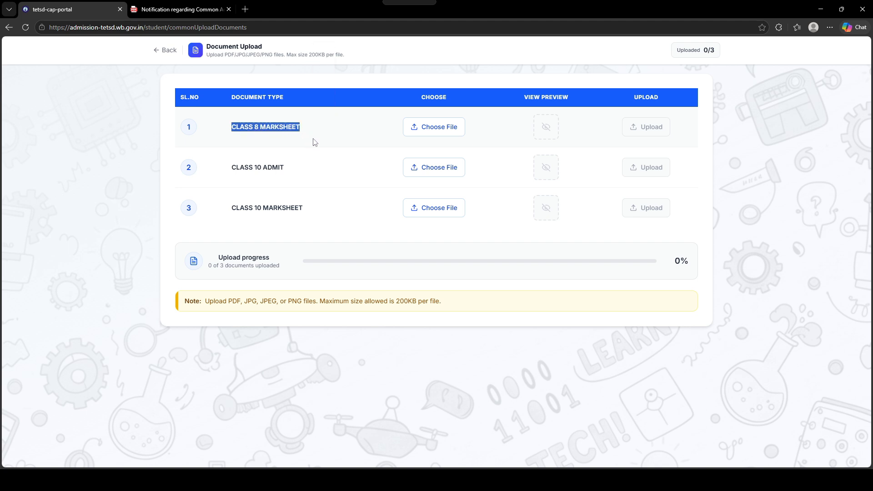
pyautogui.click(279, 165)
pyautogui.moveTo(231, 168); pyautogui.dragTo(289, 170)
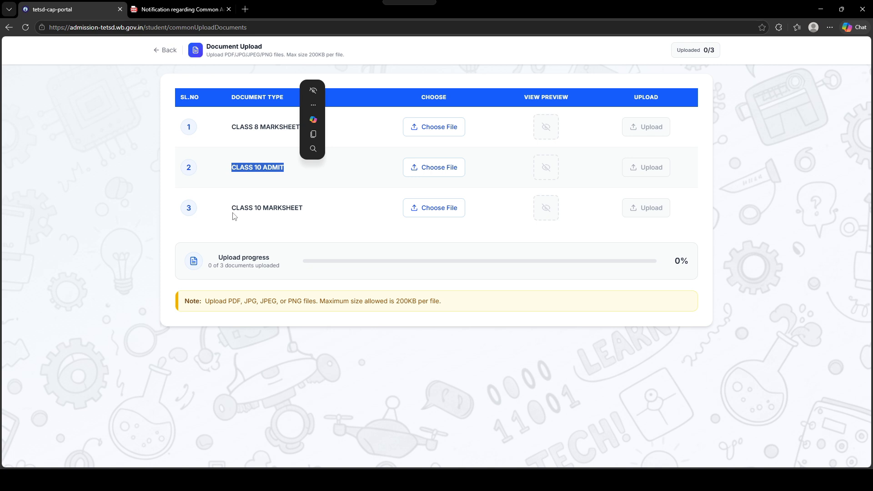
pyautogui.moveTo(233, 213); pyautogui.dragTo(304, 214)
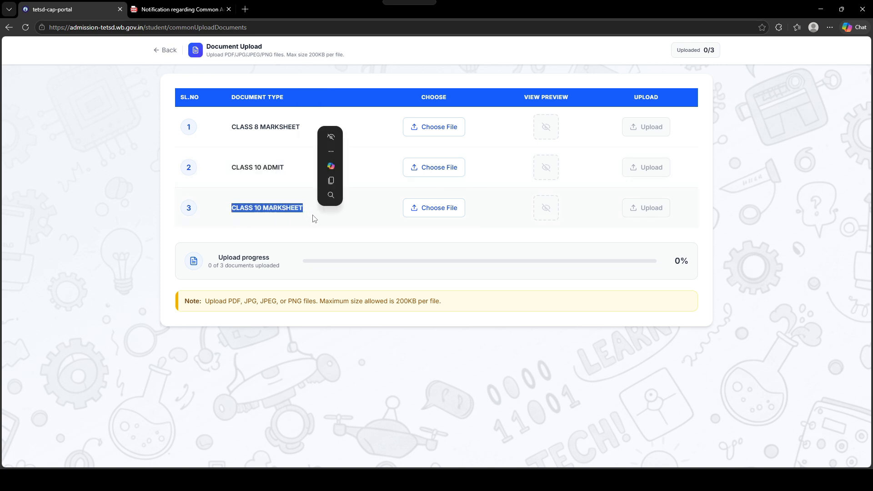